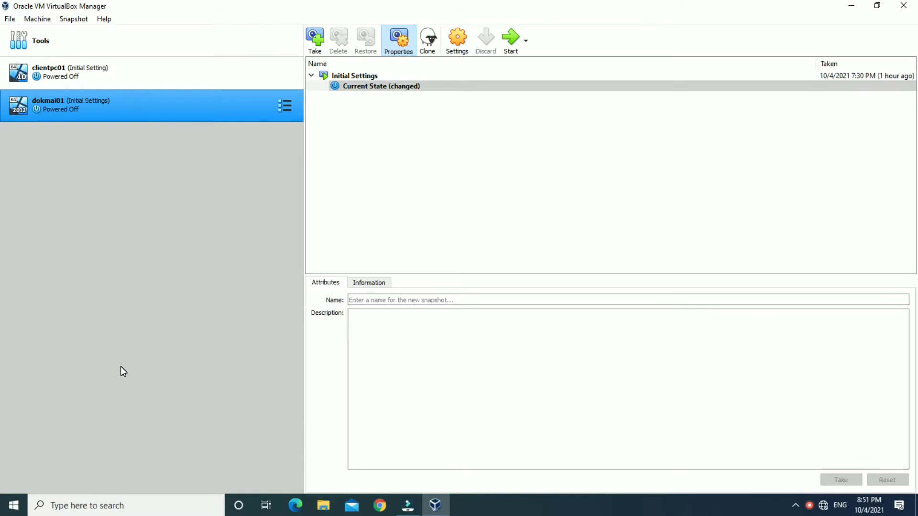
# Read the Initial Settings snapshot description, then switch dokmai01 to its Details view.
pyautogui.click(350, 75)
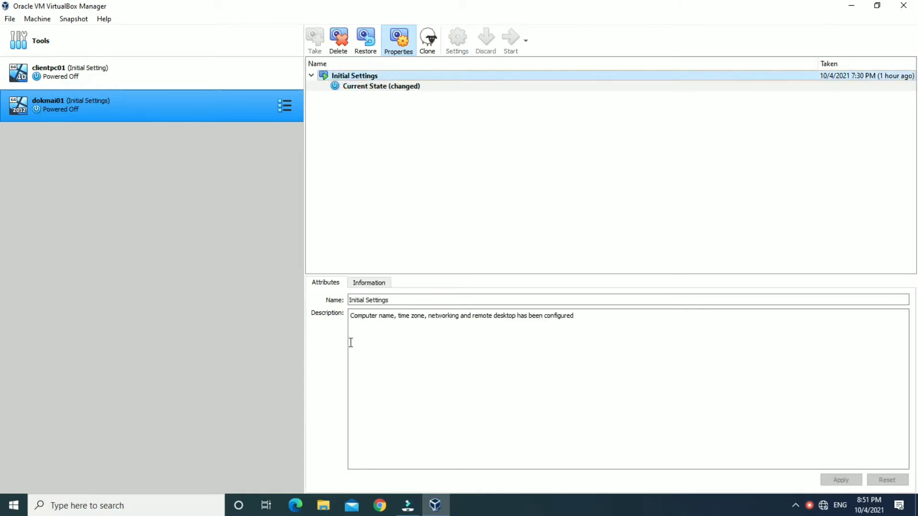
pyautogui.moveTo(353, 317); pyautogui.dragTo(579, 317)
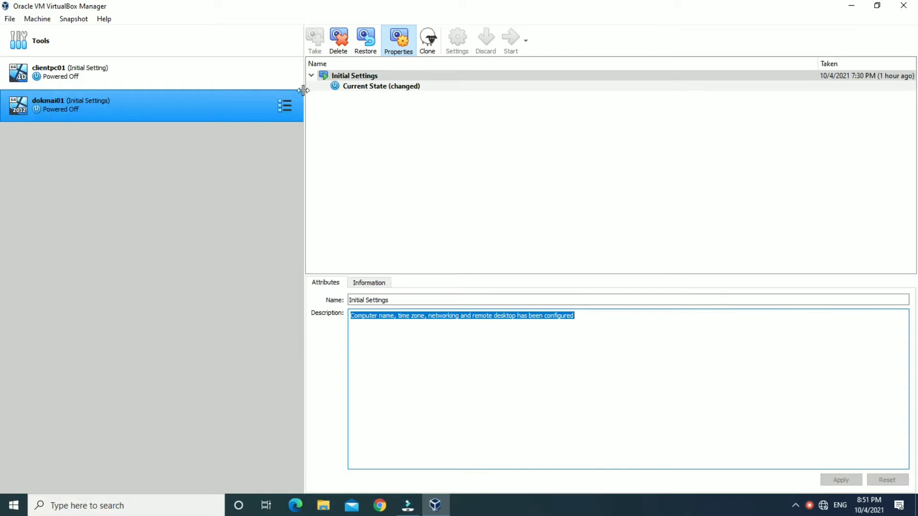
pyautogui.click(288, 106)
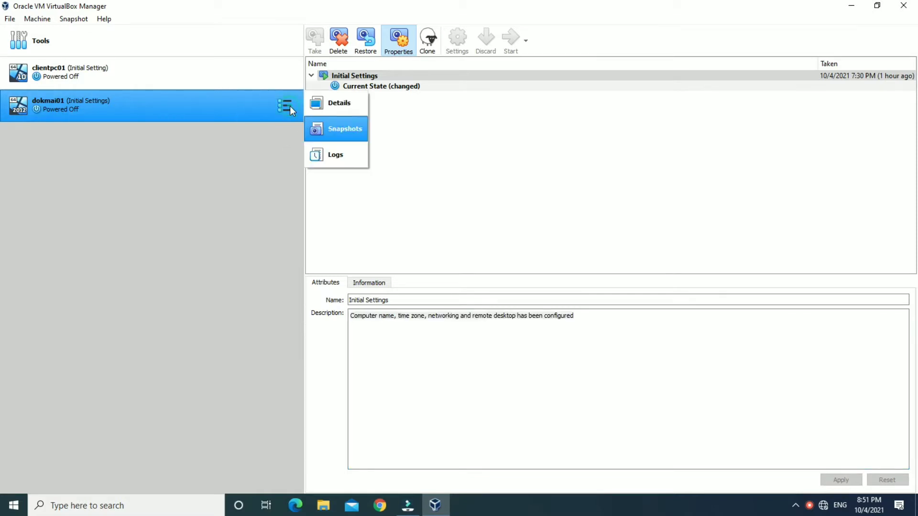
pyautogui.click(320, 107)
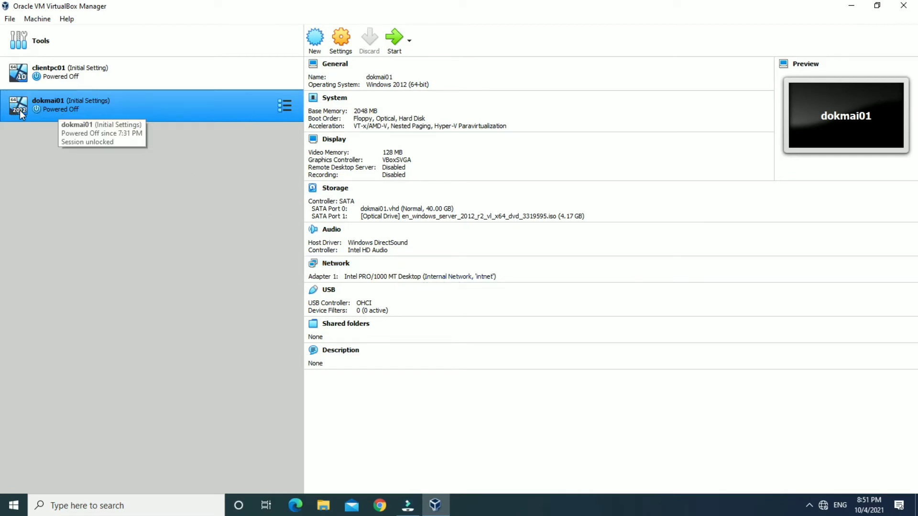
# Compare clientpc01 and dokmai01 details, then start dokmai01 up to its lock screen.
pyautogui.click(92, 84)
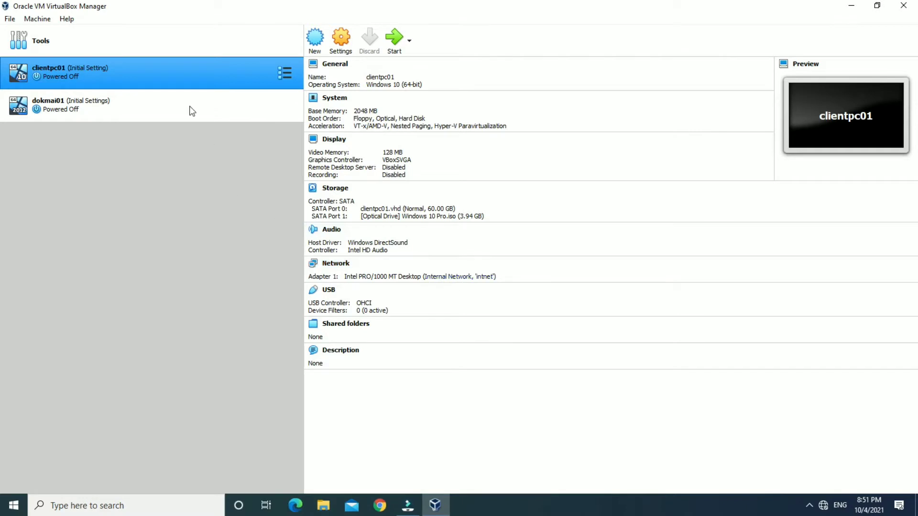
pyautogui.click(168, 97)
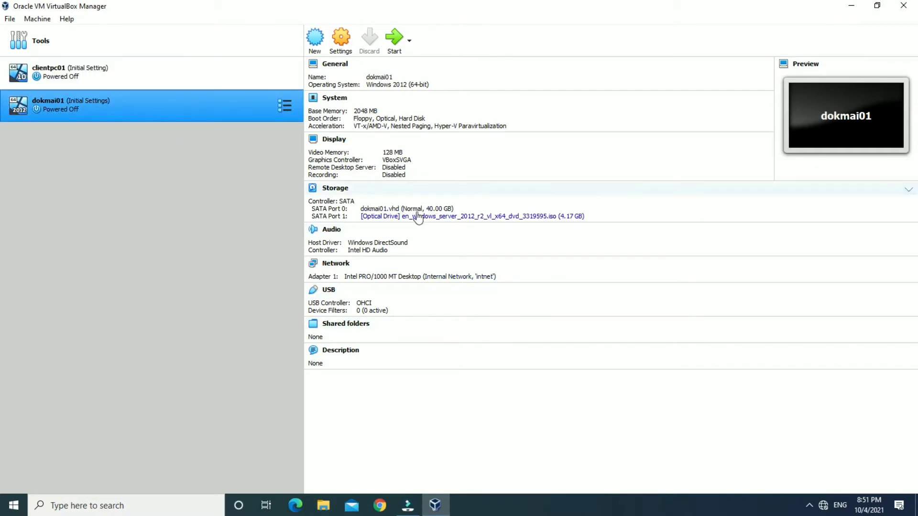
pyautogui.click(293, 115)
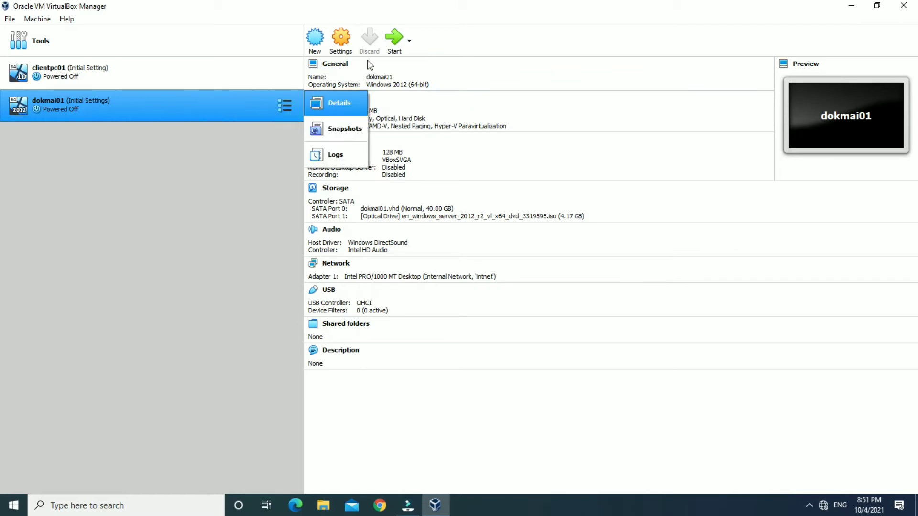
pyautogui.click(278, 145)
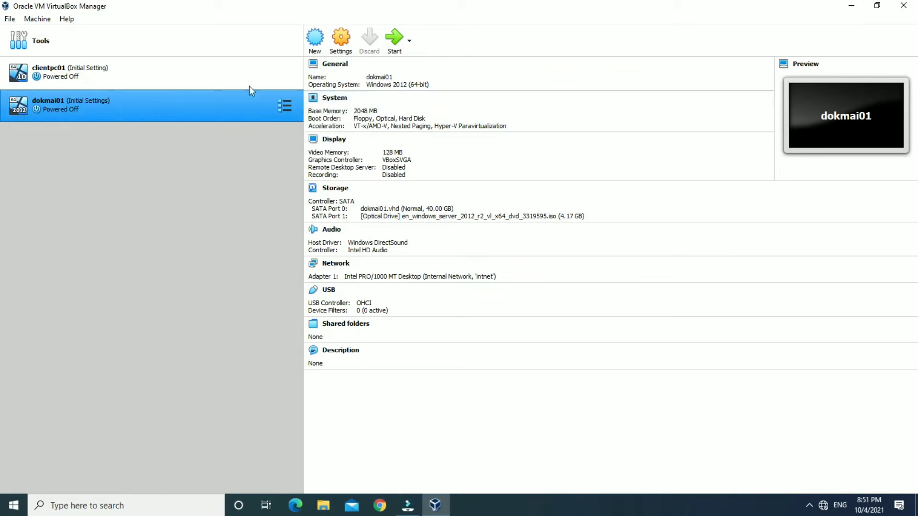
pyautogui.click(395, 38)
pyautogui.click(451, 181)
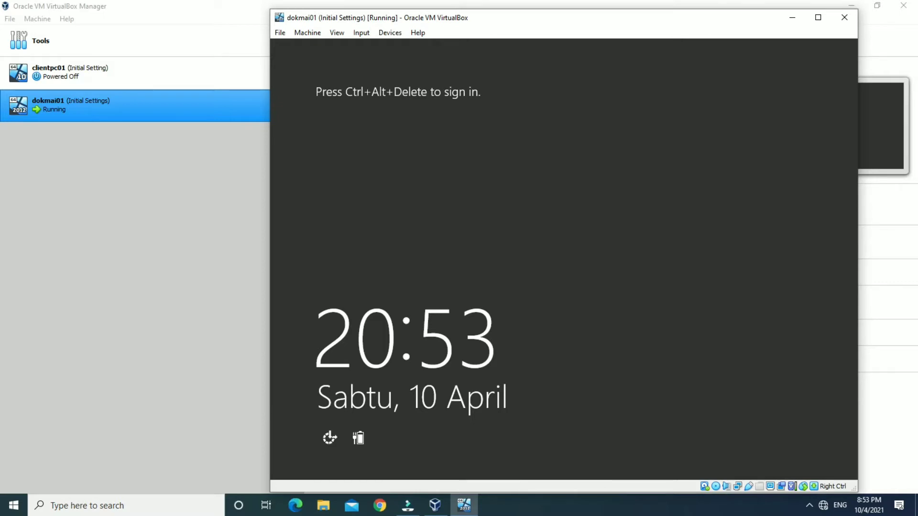
# Send Ctrl+Alt+Delete and sign in as Administrator with the account password.
pyautogui.hotkey('ctrl', 'h')
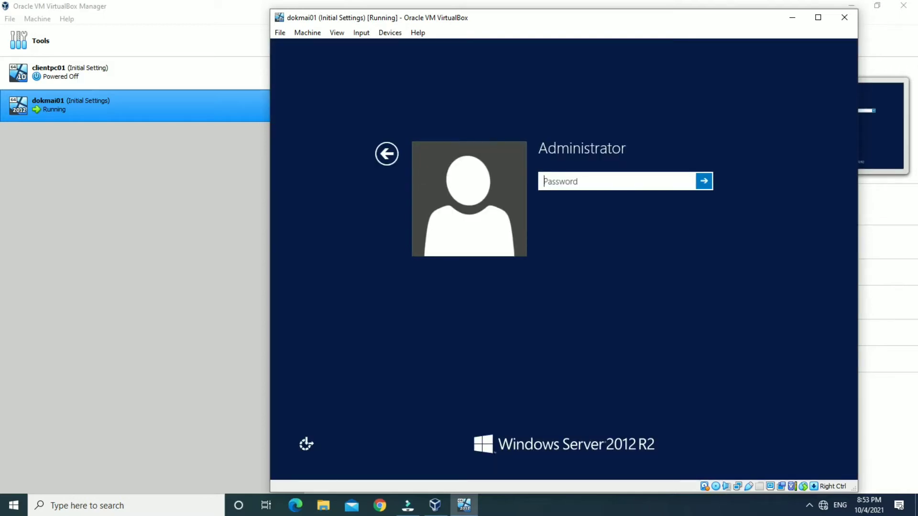
pyautogui.write('*********')
pyautogui.press('Return')
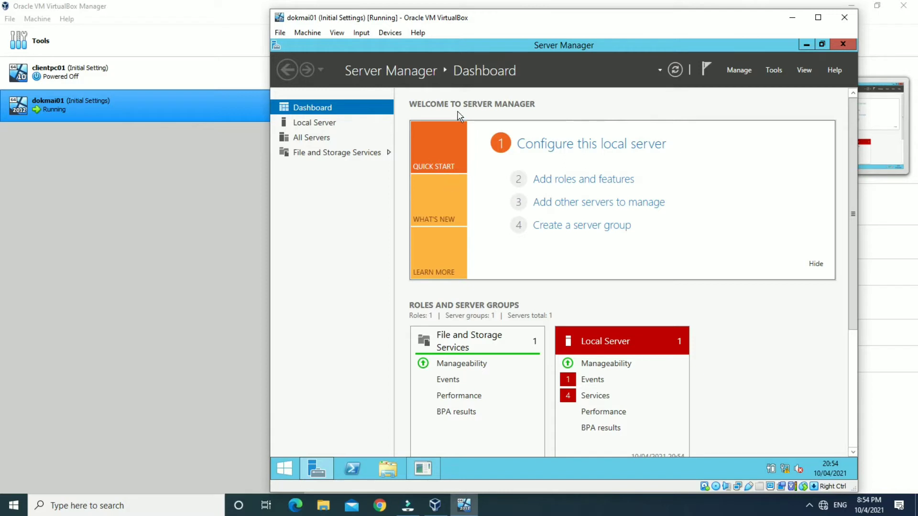
pyautogui.click(644, 144)
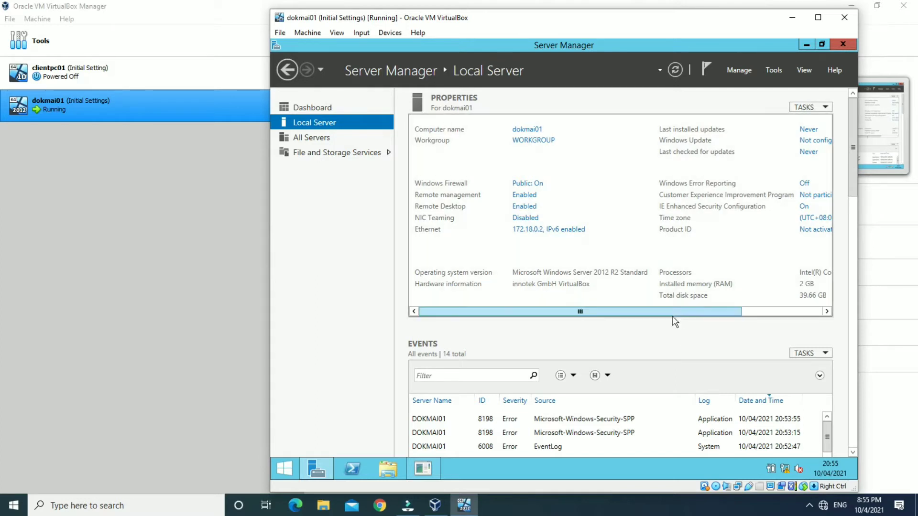
pyautogui.click(750, 311)
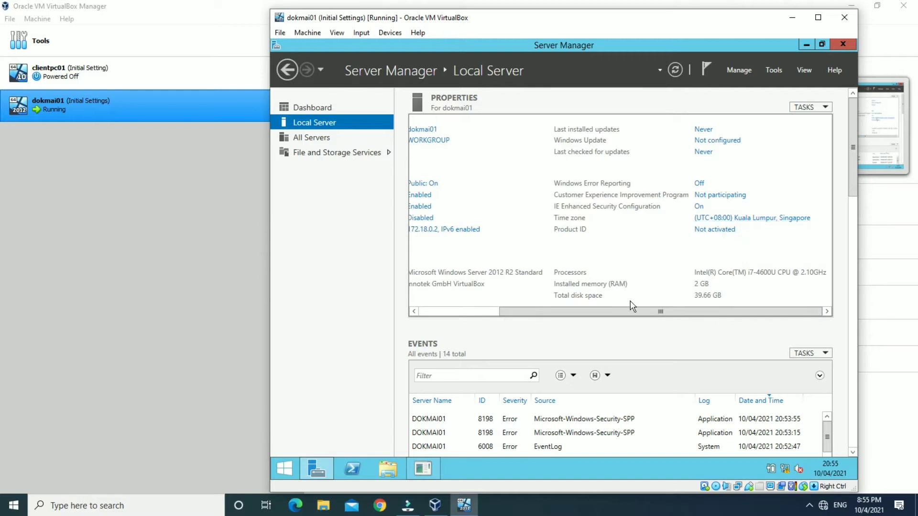
pyautogui.moveTo(607, 312); pyautogui.dragTo(458, 316)
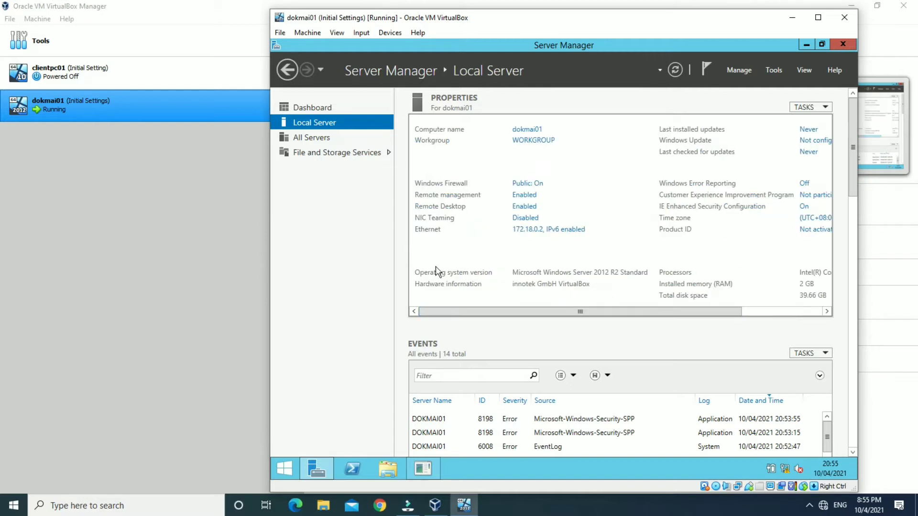
pyautogui.click(317, 110)
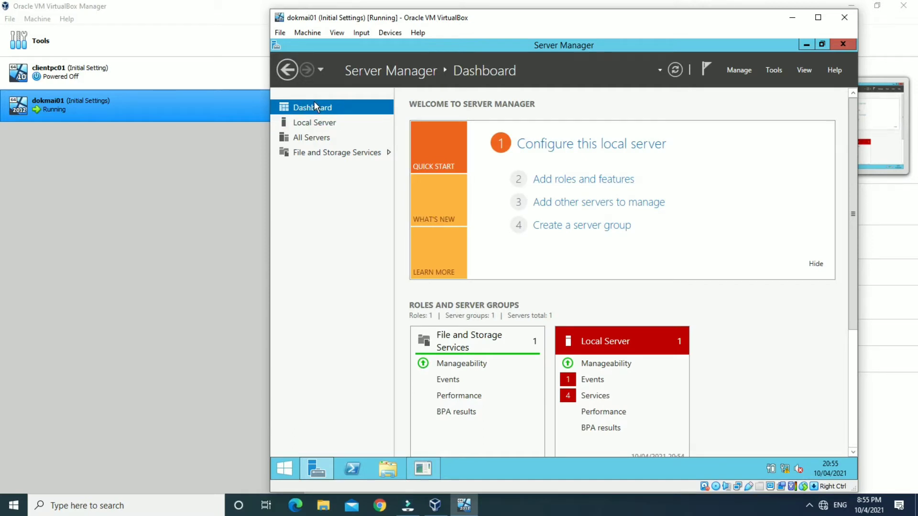
# Launch Add Roles and Features from the Dashboard, briefly visiting VirtualBox Manager and returning.
pyautogui.click(555, 182)
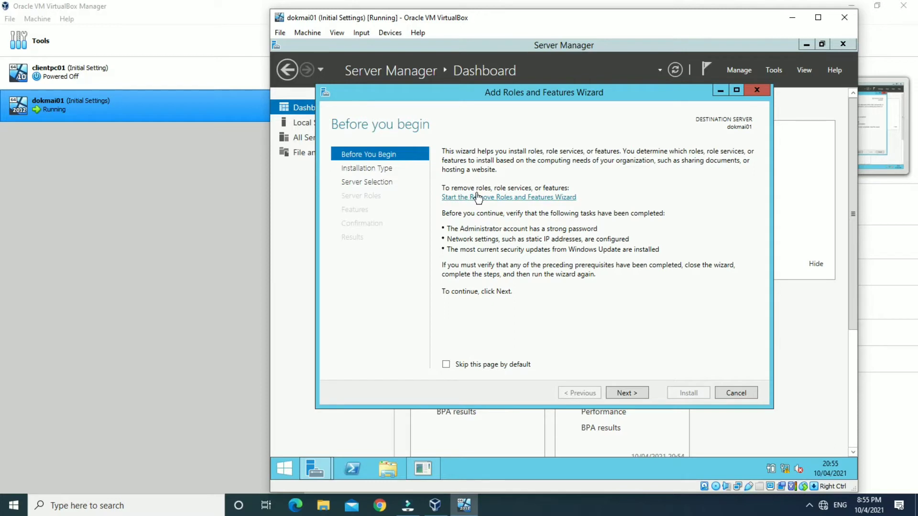
pyautogui.click(193, 178)
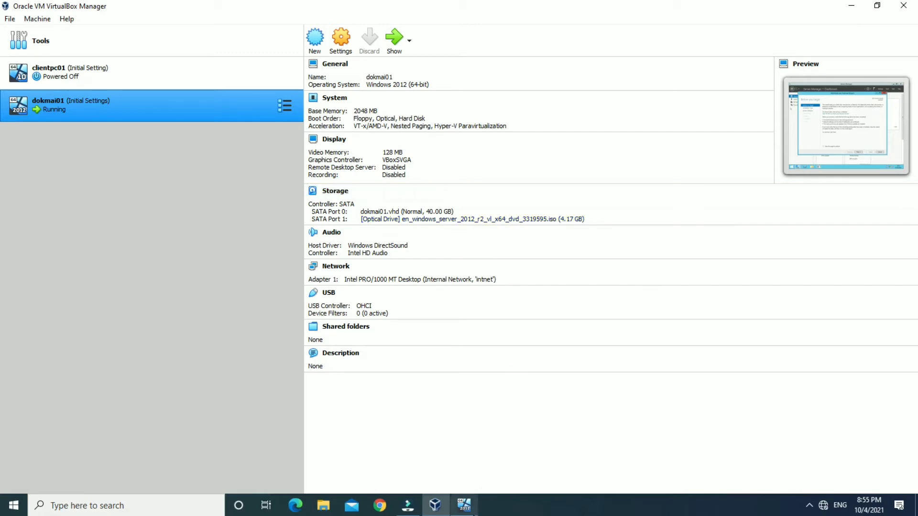
pyautogui.click(470, 506)
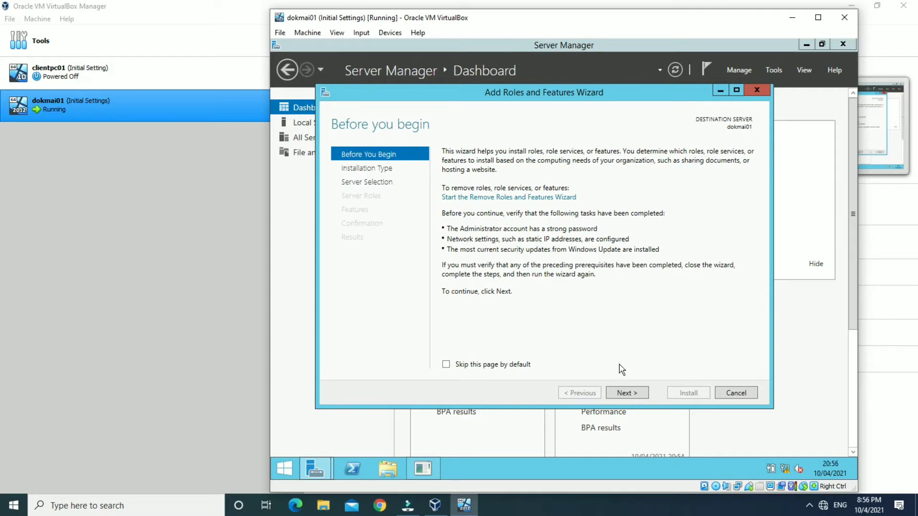
# Keep role-based installation with dokmai01 as destination and view the AD DS role description.
pyautogui.click(634, 397)
pyautogui.click(631, 393)
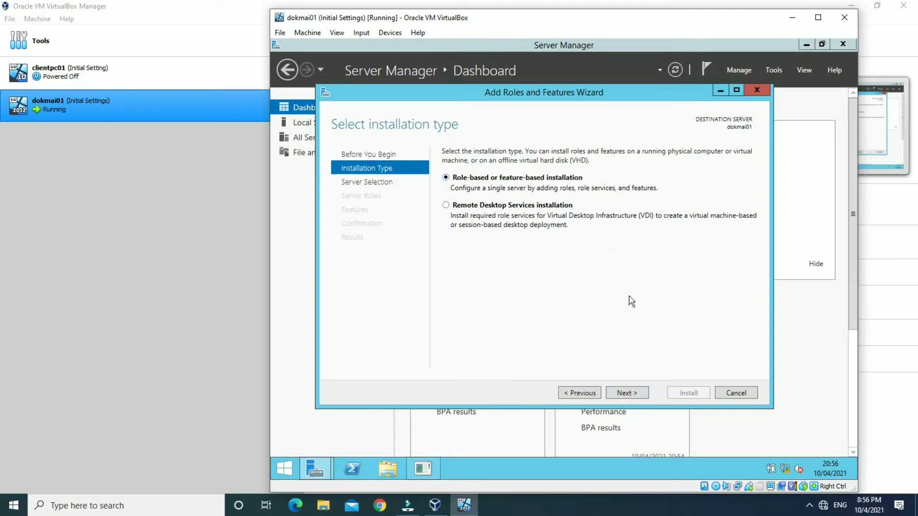
pyautogui.click(641, 394)
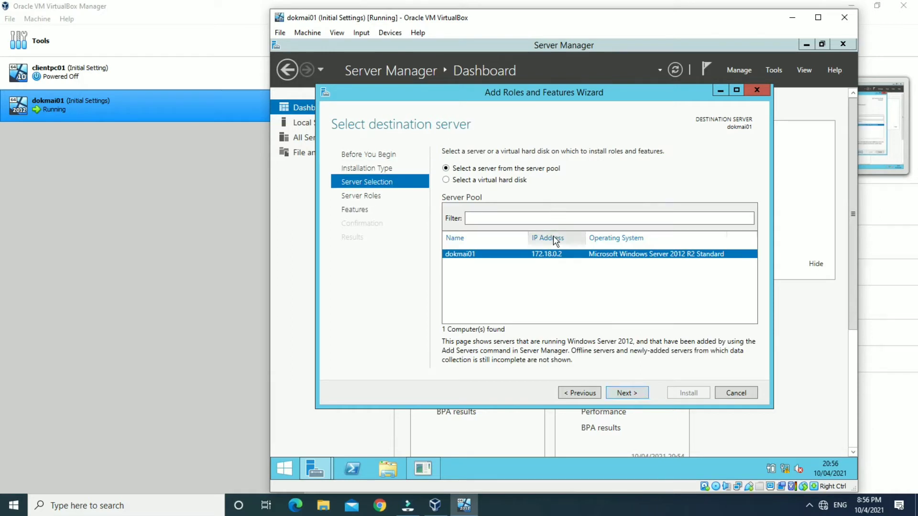
pyautogui.click(618, 393)
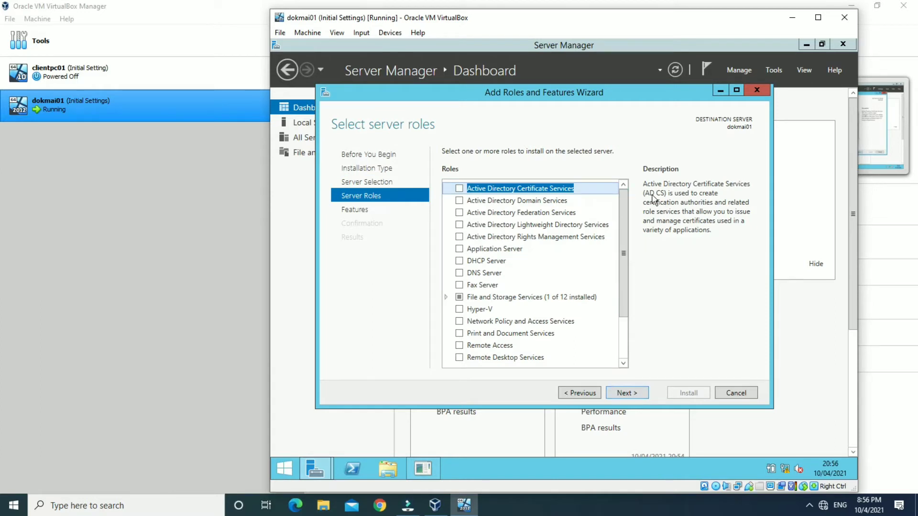
pyautogui.click(482, 202)
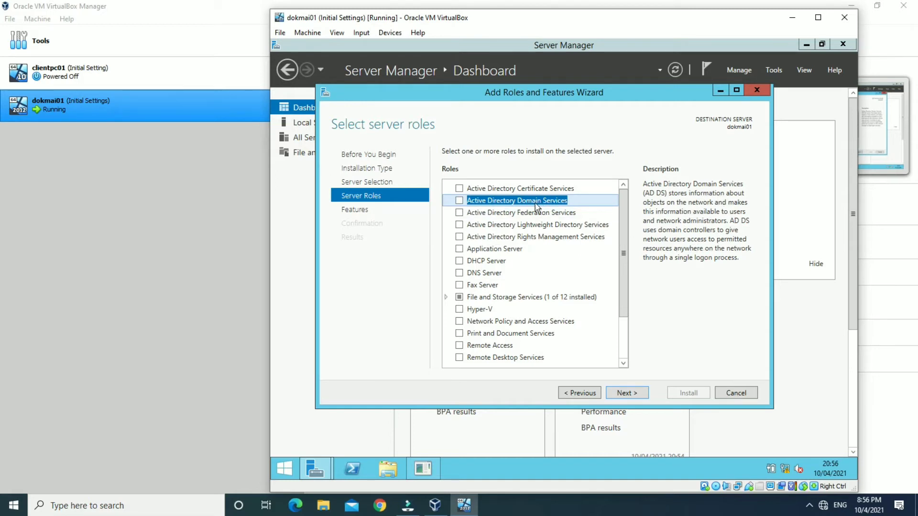
# Tick Active Directory Domain Services with its required management features, adding no extra features.
pyautogui.click(460, 201)
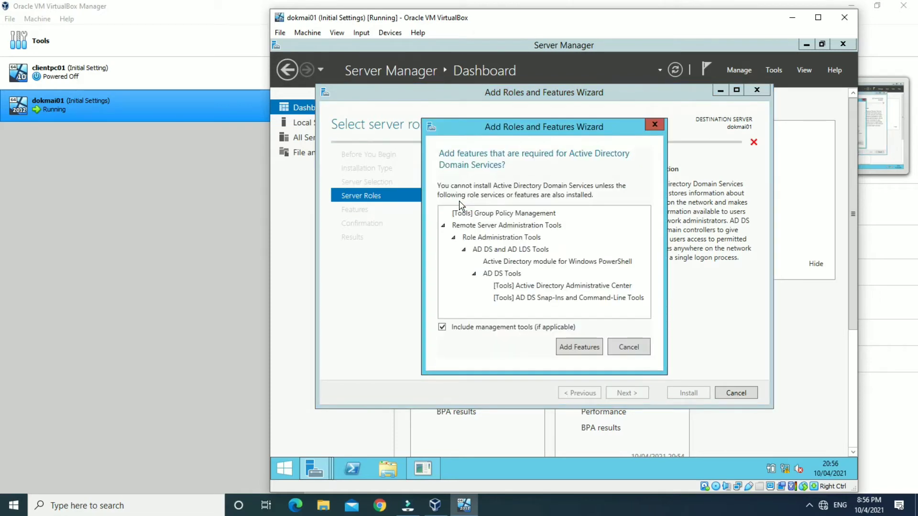
pyautogui.click(578, 348)
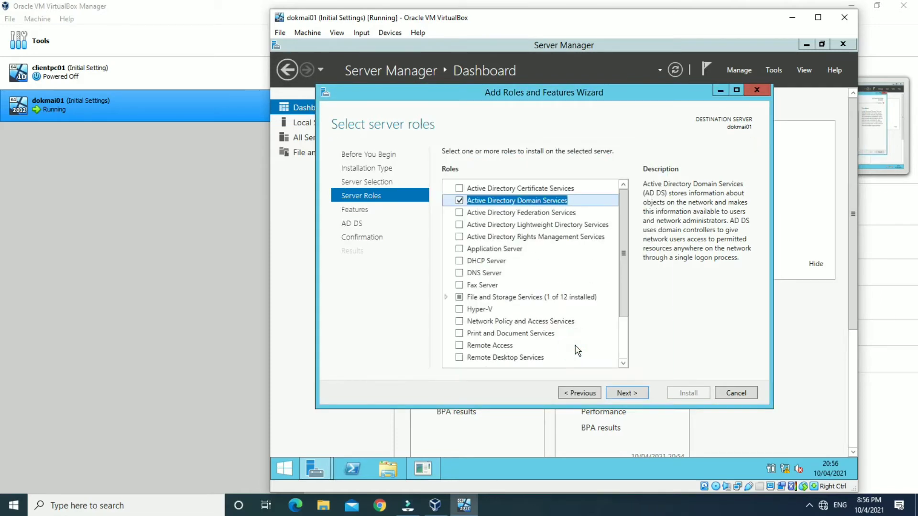
pyautogui.click(629, 396)
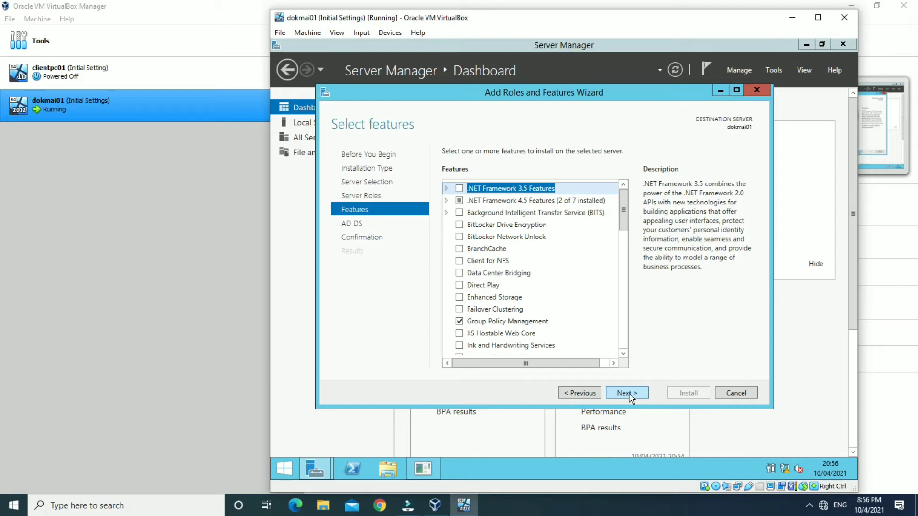
pyautogui.click(638, 395)
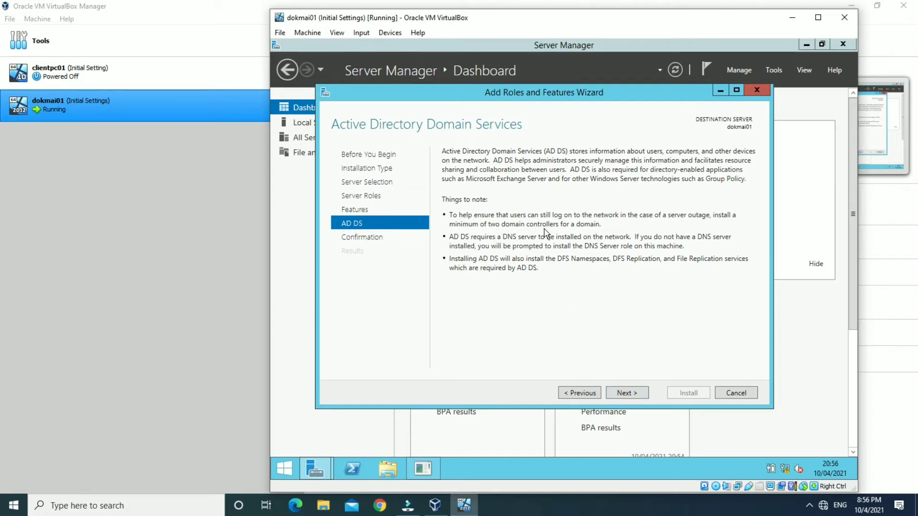
pyautogui.click(630, 393)
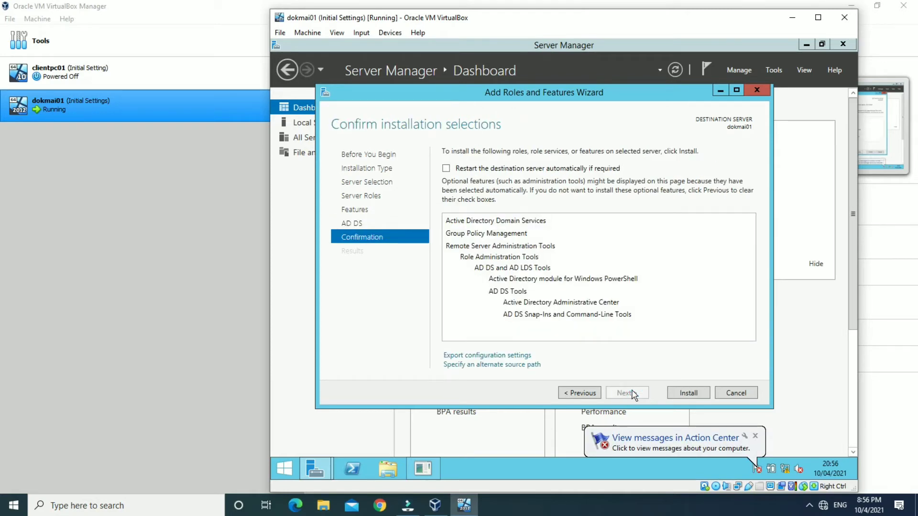
# Install AD DS and its management tools on dokmai01 and wait until it succeeds.
pyautogui.click(675, 393)
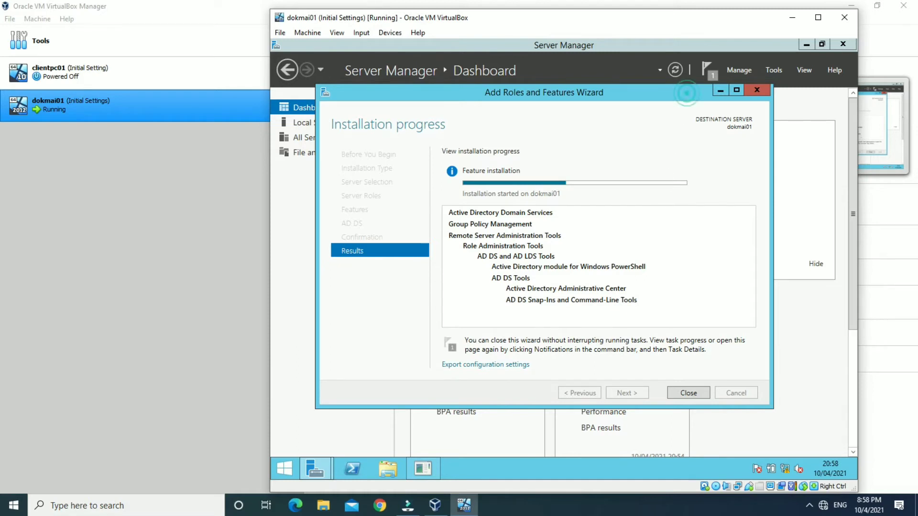
pyautogui.moveTo(687, 95); pyautogui.dragTo(702, 106)
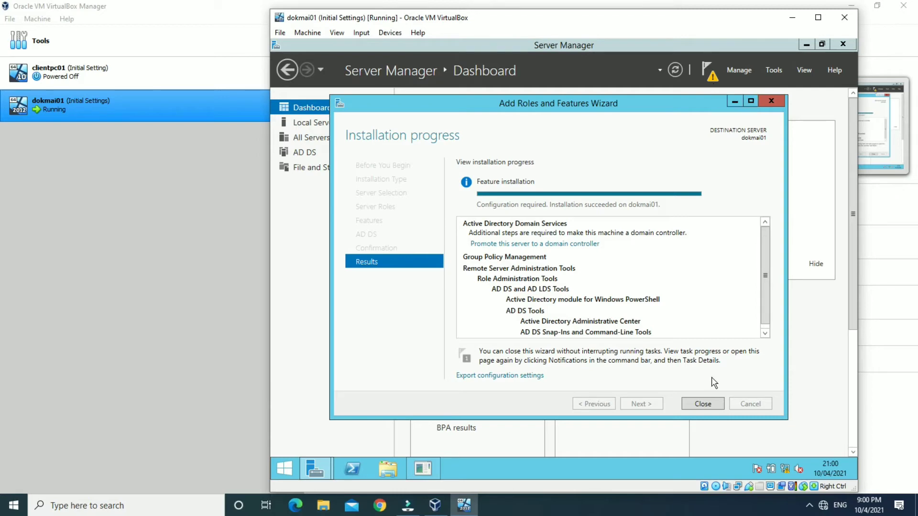
# Close the wizard, cancel the Shutdown Event Tracker, and choose Promote this server to a domain controller.
pyautogui.click(703, 404)
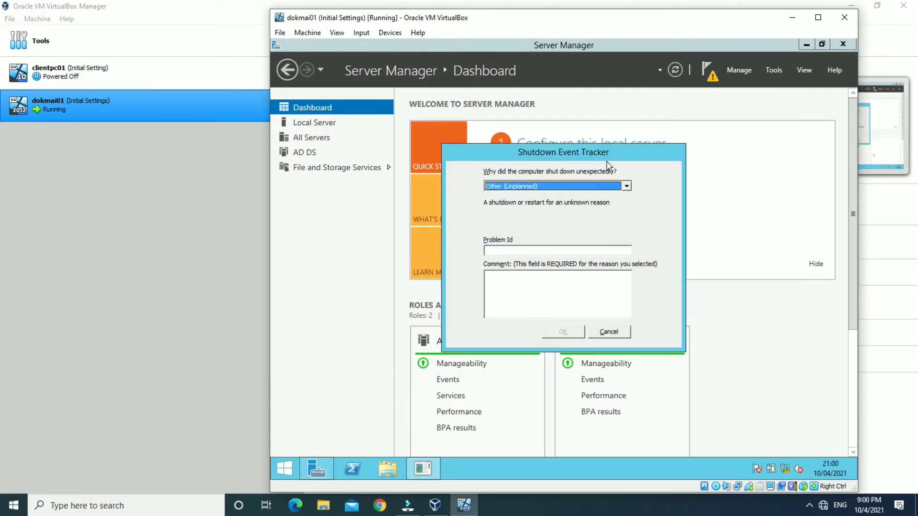
pyautogui.click(609, 331)
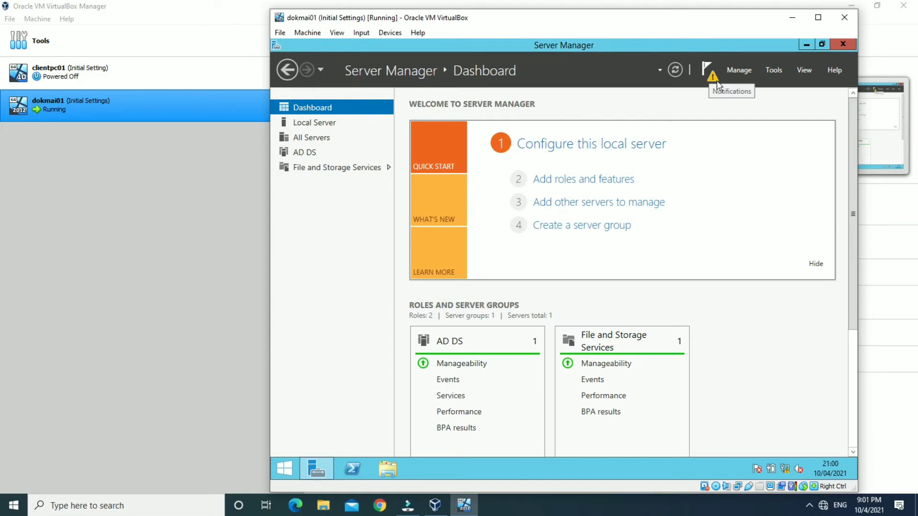
pyautogui.click(714, 80)
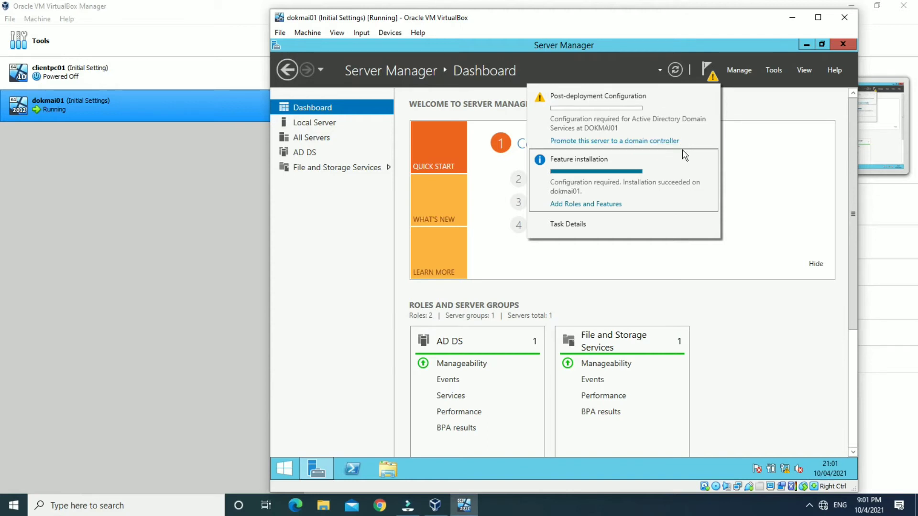
pyautogui.click(665, 143)
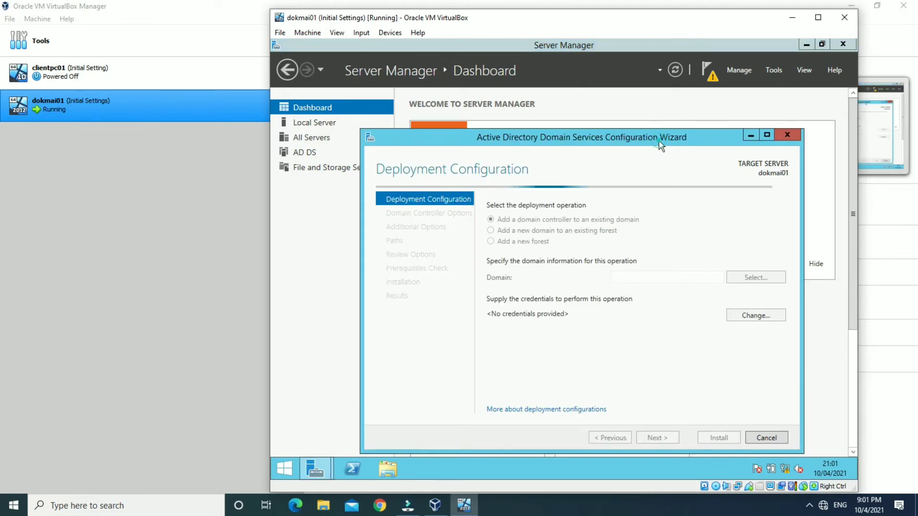
# Choose Add a new forest with root domain name diadokmai.com.my.
pyautogui.moveTo(662, 143); pyautogui.dragTo(656, 103)
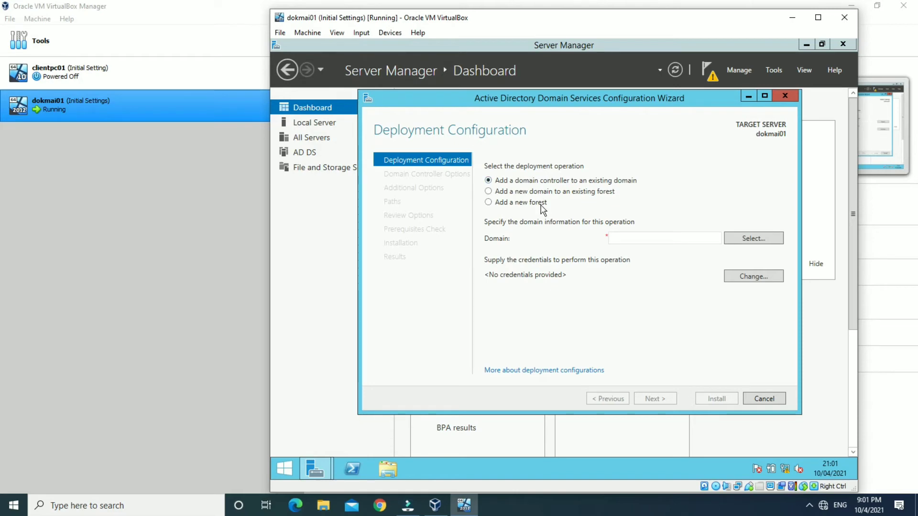
pyautogui.click(513, 203)
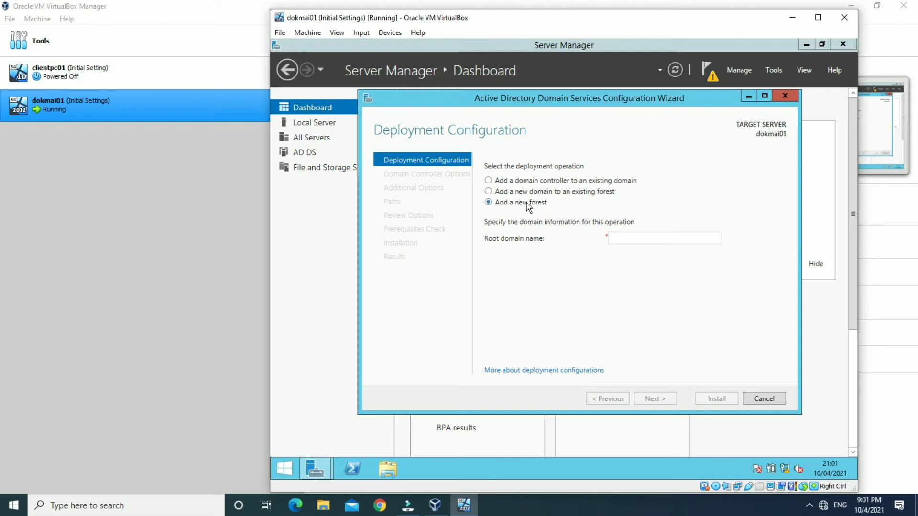
pyautogui.click(526, 202)
pyautogui.click(649, 236)
pyautogui.write('diadokmai.com.my')
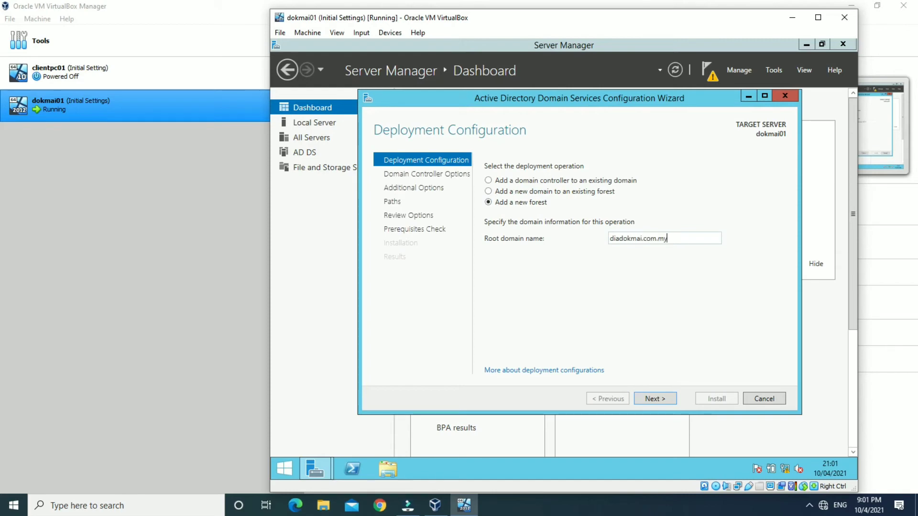
pyautogui.doubleClick(676, 238)
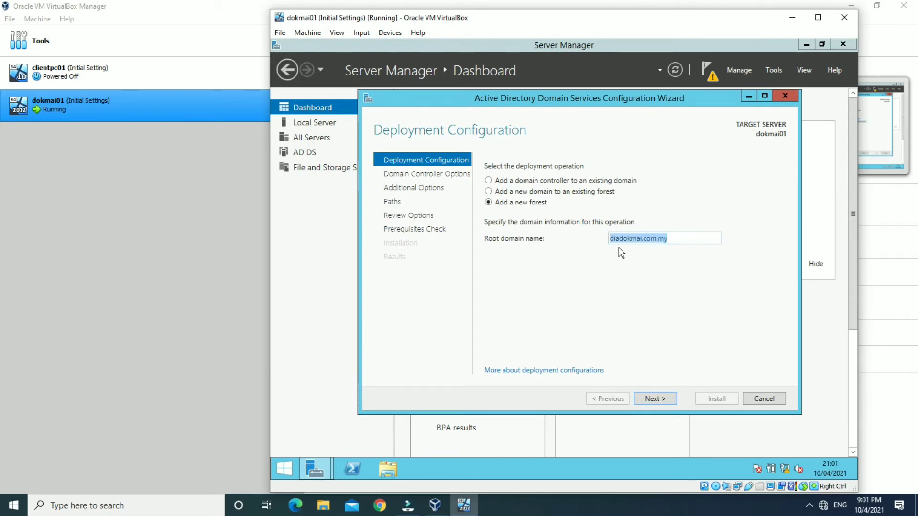
pyautogui.click(680, 242)
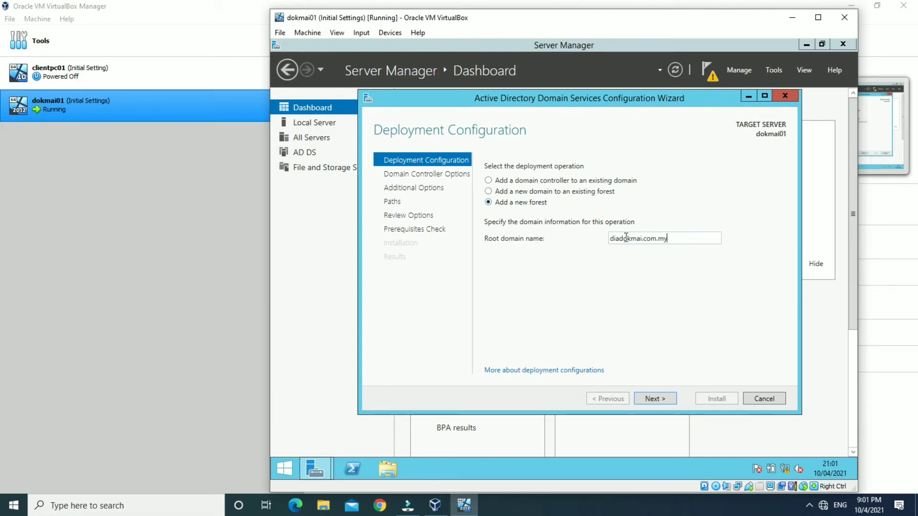
pyautogui.click(662, 397)
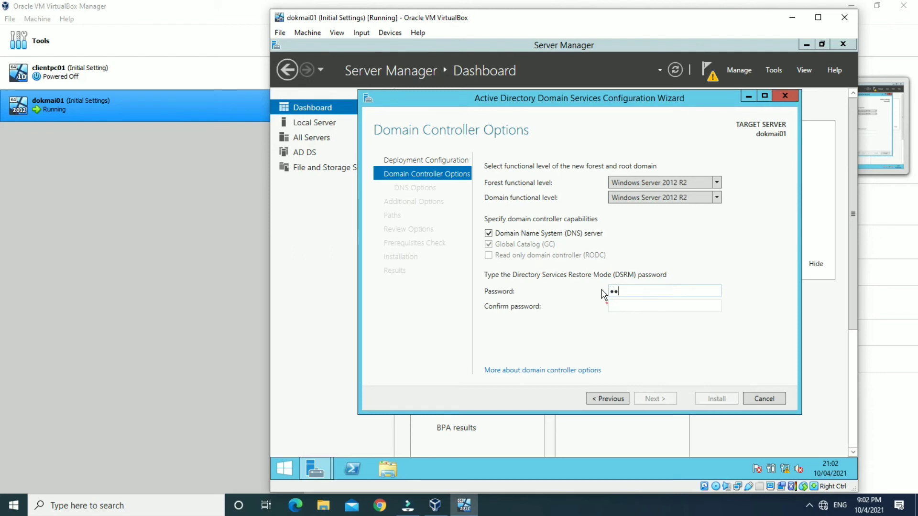
# Confirm the DSRM password and accept the DNS defaults and NetBIOS name DIADOKMAI.
pyautogui.press('Tab')
pyautogui.write('P@ssw0rd')
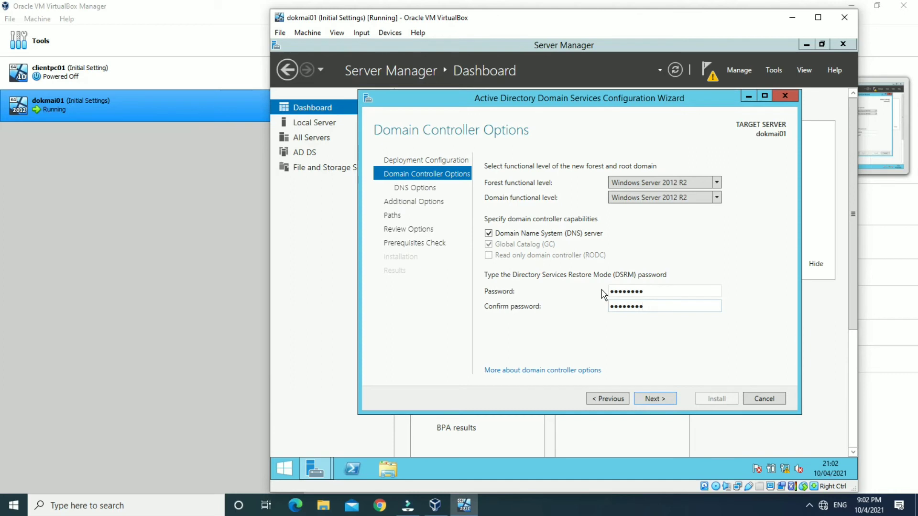
pyautogui.click(665, 399)
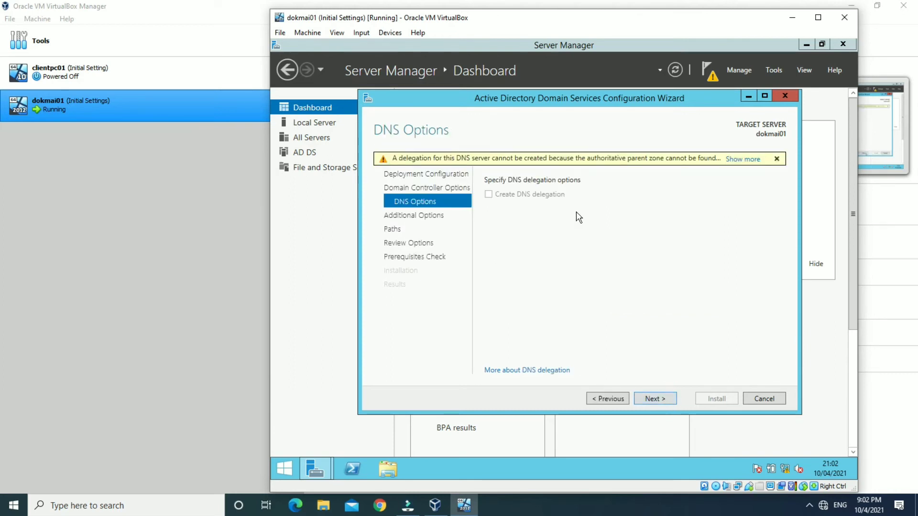
pyautogui.click(661, 401)
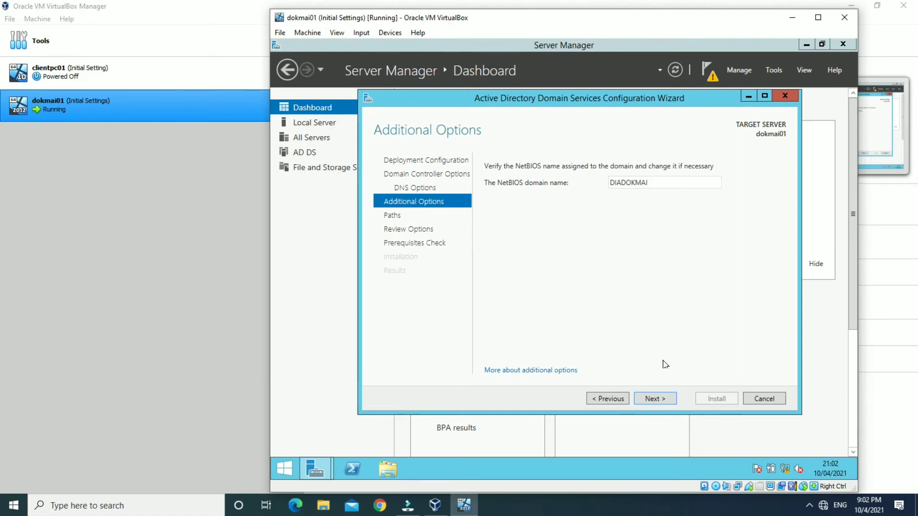
pyautogui.click(663, 402)
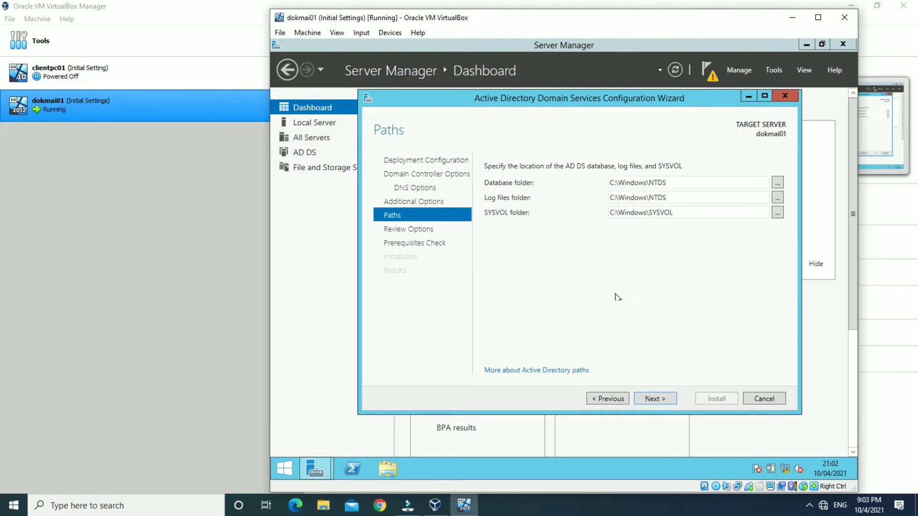
# Keep the default NTDS and SYSVOL folder paths, look over the Review Options page, and run the prerequisites check.
pyautogui.click(664, 400)
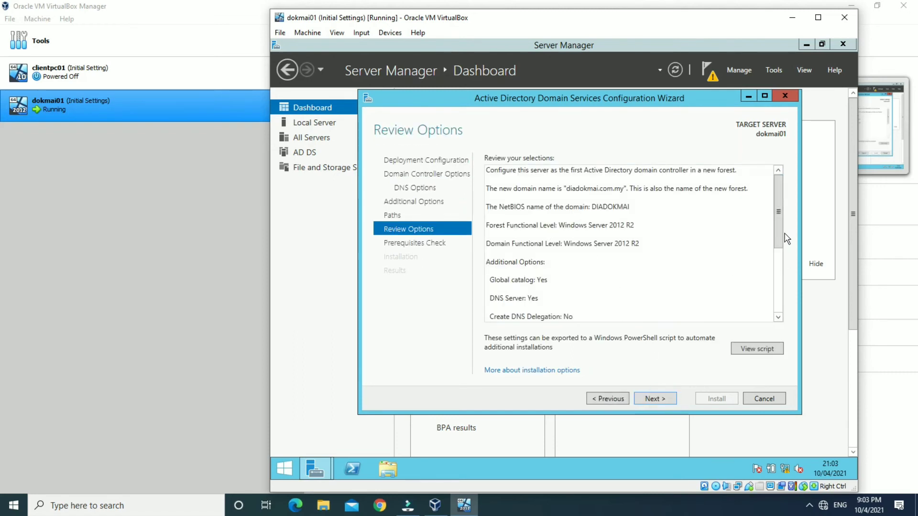
pyautogui.moveTo(778, 233); pyautogui.dragTo(772, 310)
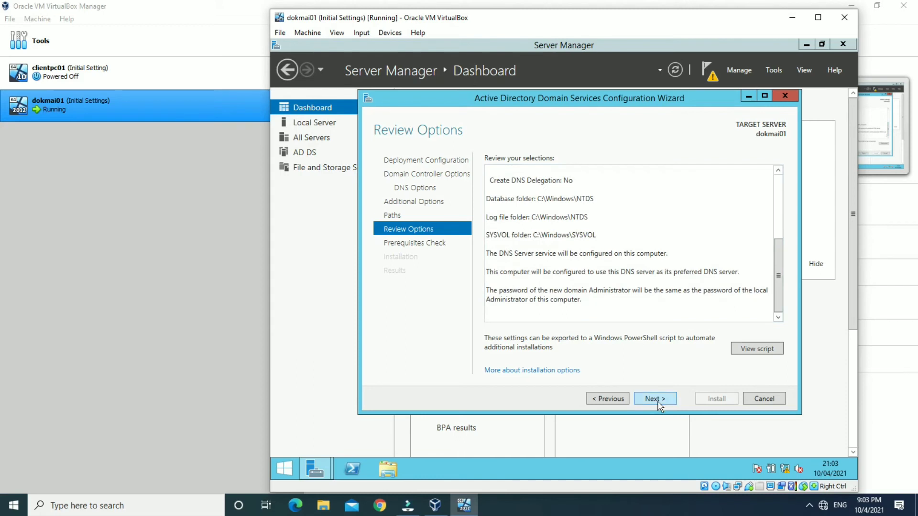
pyautogui.click(656, 400)
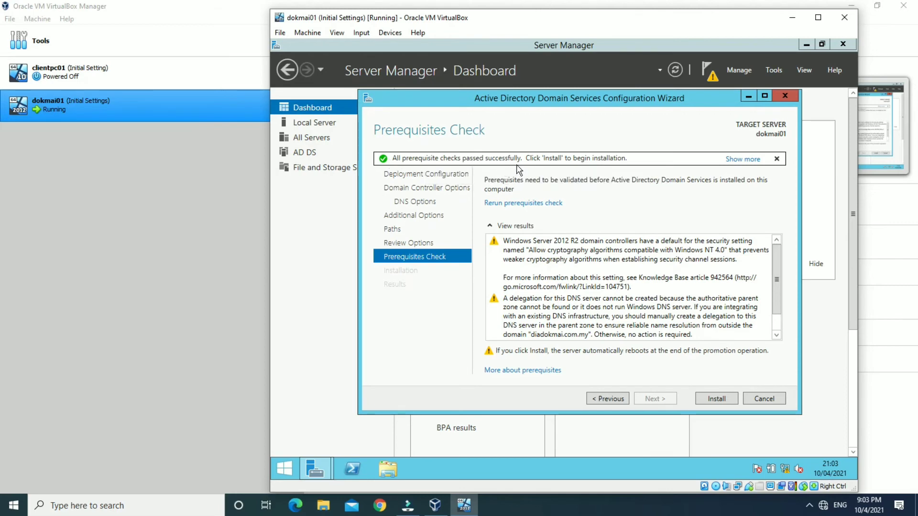
# Start the AD DS installation that promotes dokmai01 to domain controller for diadokmai.com.my.
pyautogui.click(726, 401)
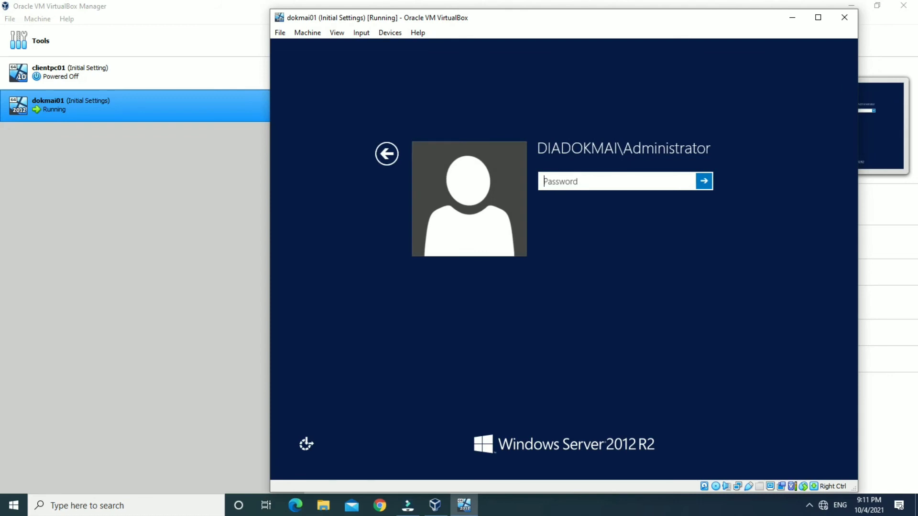
# Sign in as DIADOKMAI Administrator, view the AD DS and DNS role pages, then return to Dashboard.
pyautogui.write('*')
pyautogui.press('Return')
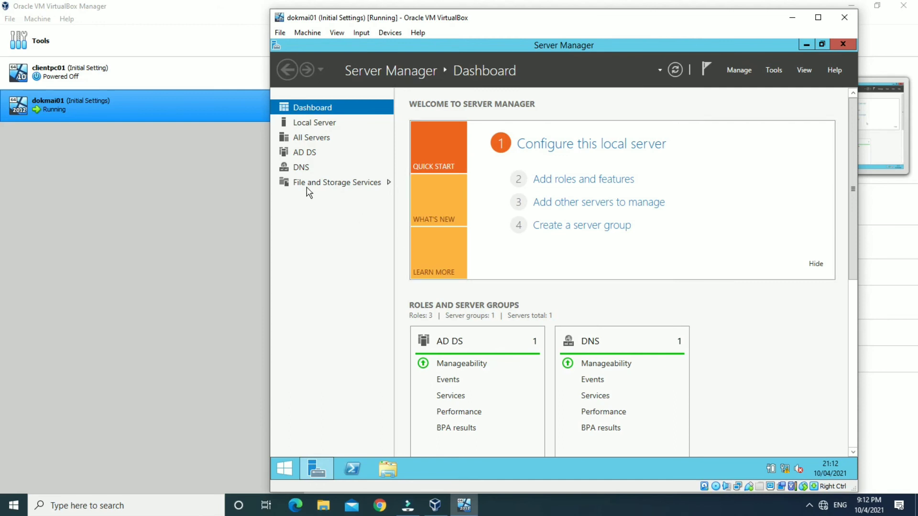
pyautogui.click(310, 160)
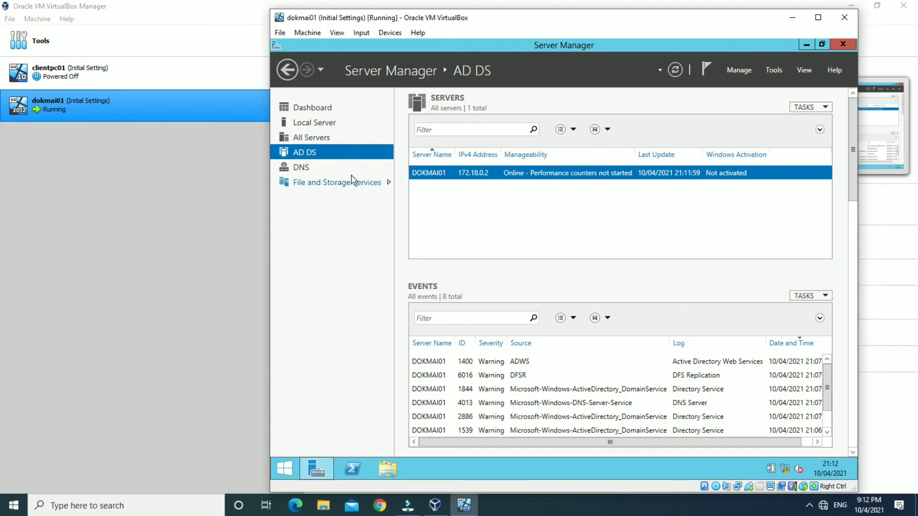
pyautogui.click(305, 171)
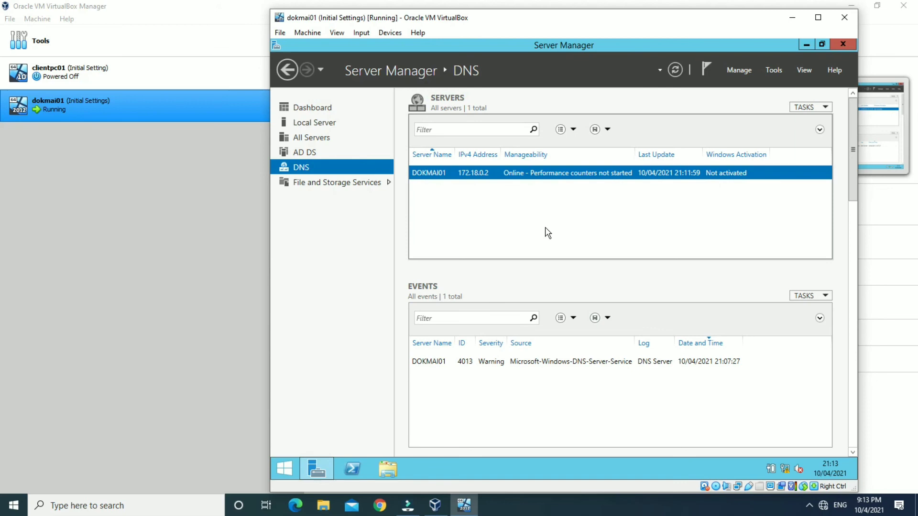
pyautogui.click(326, 111)
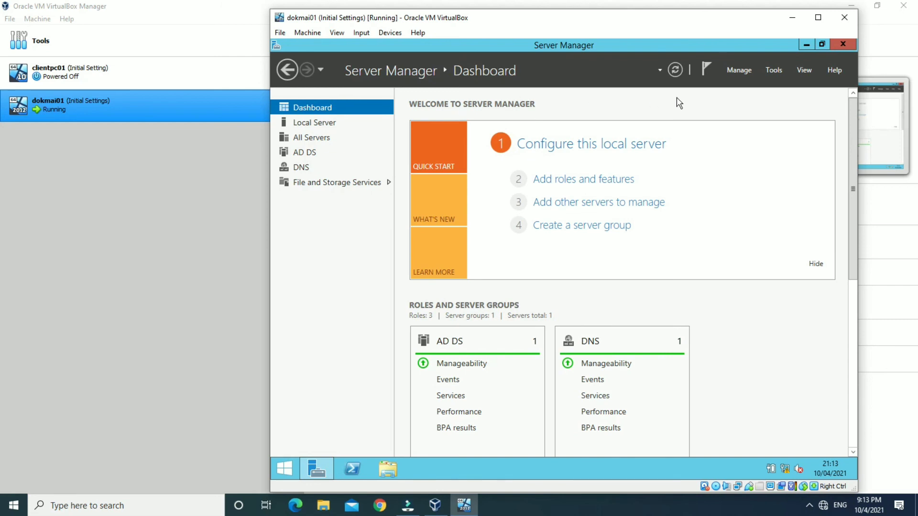
# Show the list of administrative tools from Server Manager's Tools menu.
pyautogui.click(774, 70)
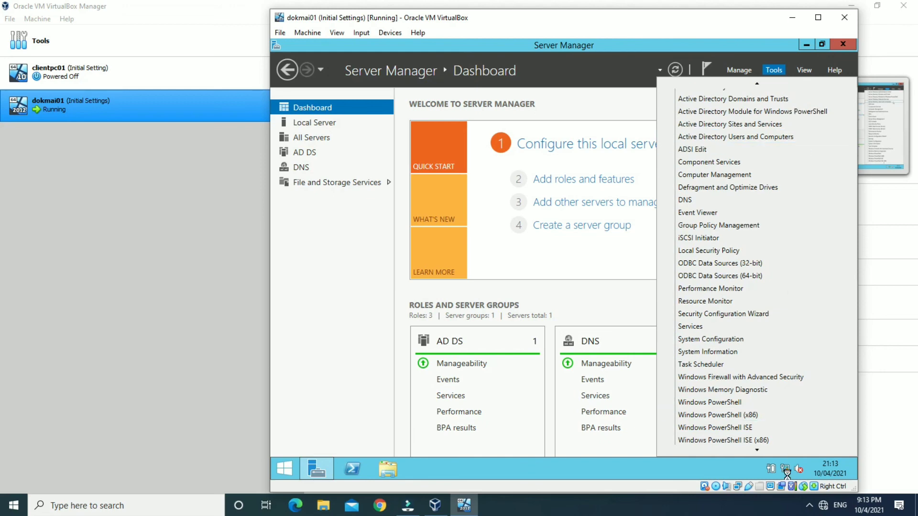
pyautogui.click(808, 503)
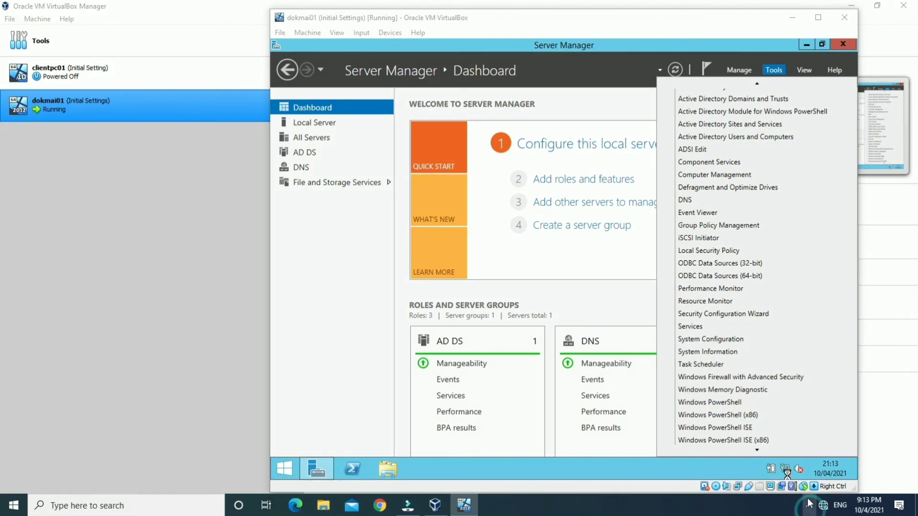